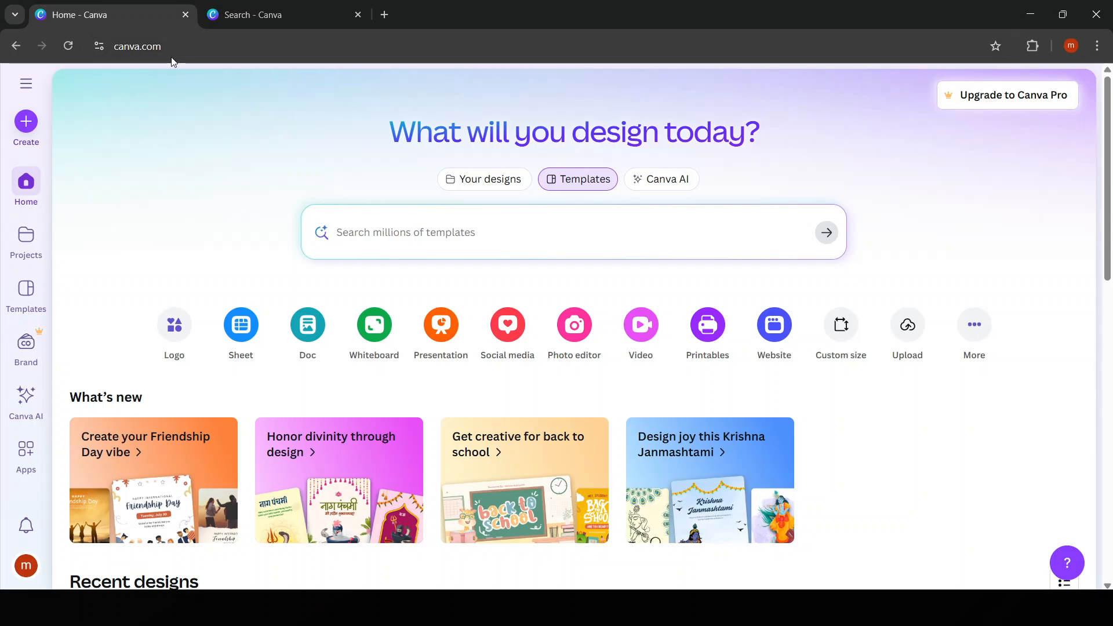
click(133, 48)
click(137, 48)
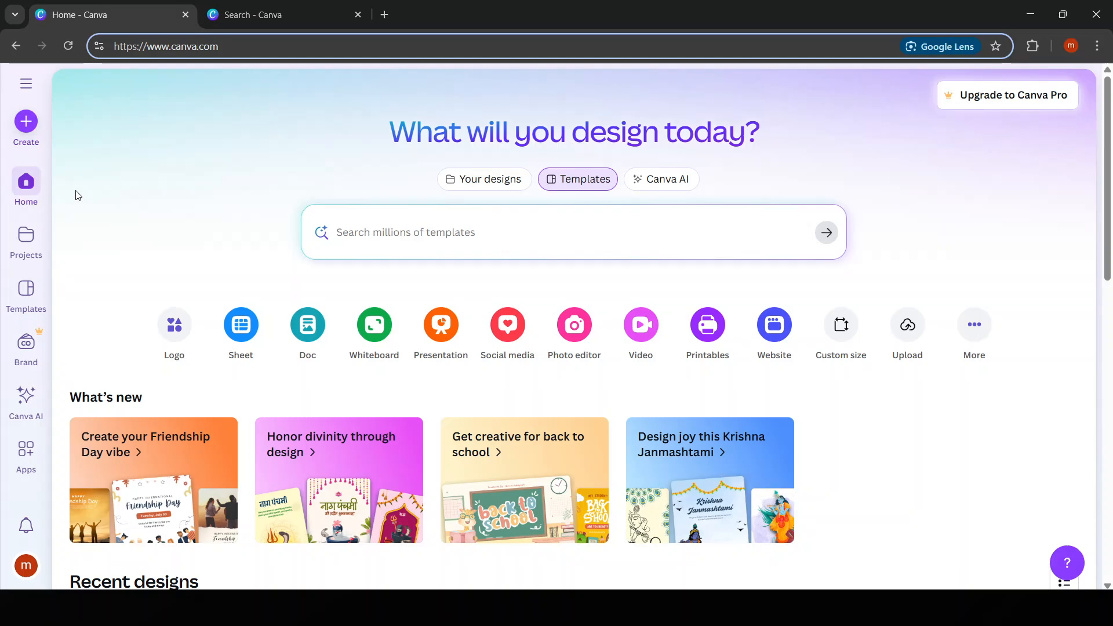
scroll(441, 460, down, 6)
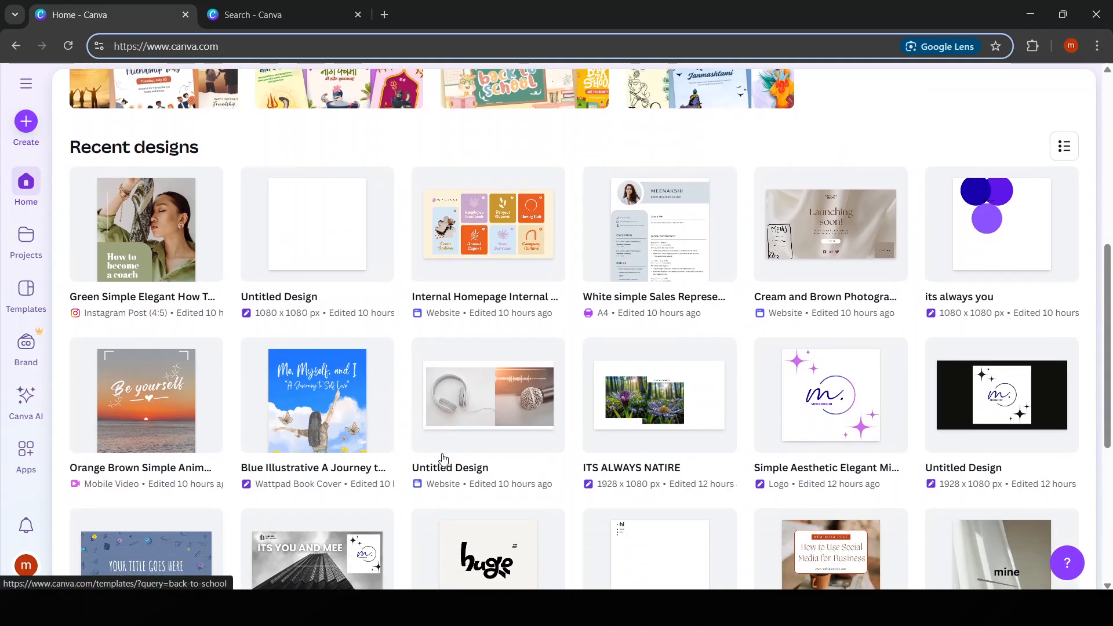
scroll(440, 460, up, 6)
Search the template library for "logo"
click(254, 23)
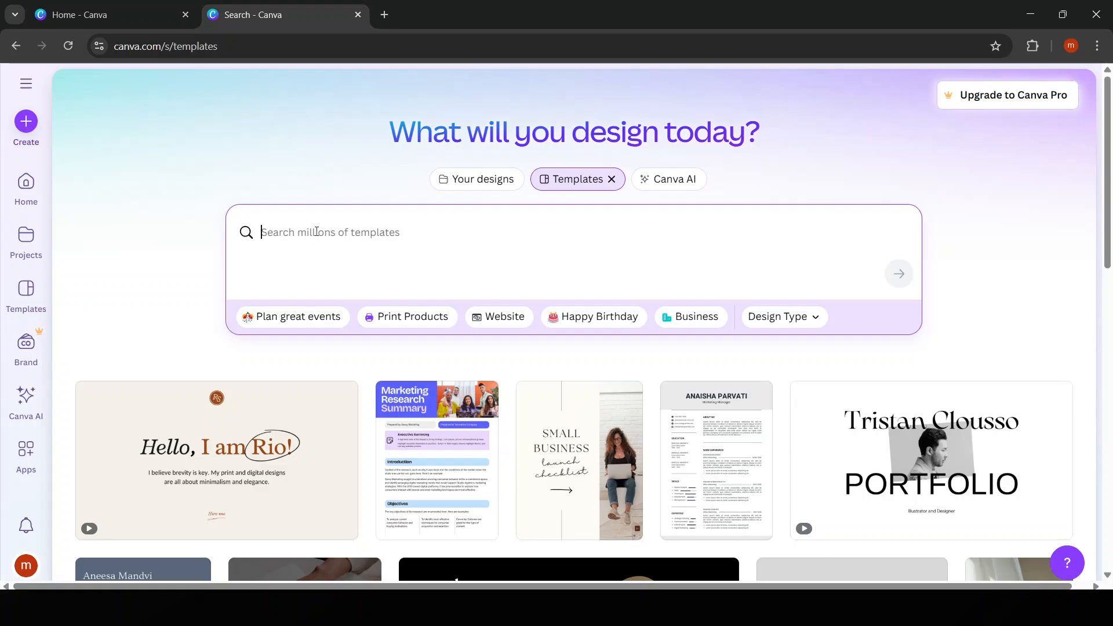
text(logo)
key(Return)
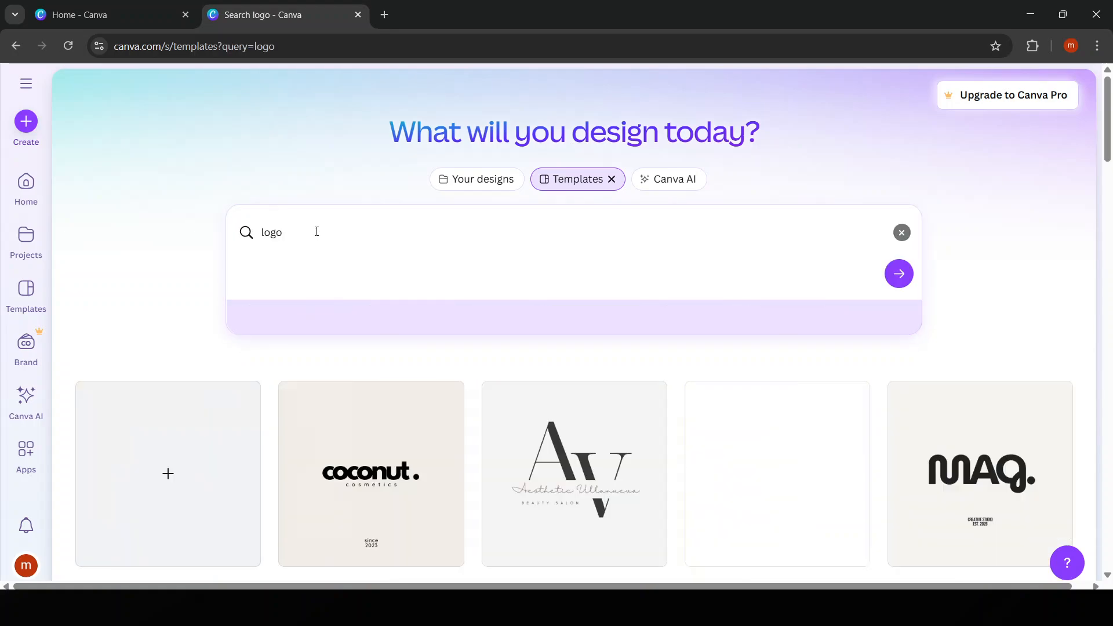
Open the Black White Bold Modern Studio Logo template with the moon wordmark from the logo results for customisation
scroll(632, 328, down, 3)
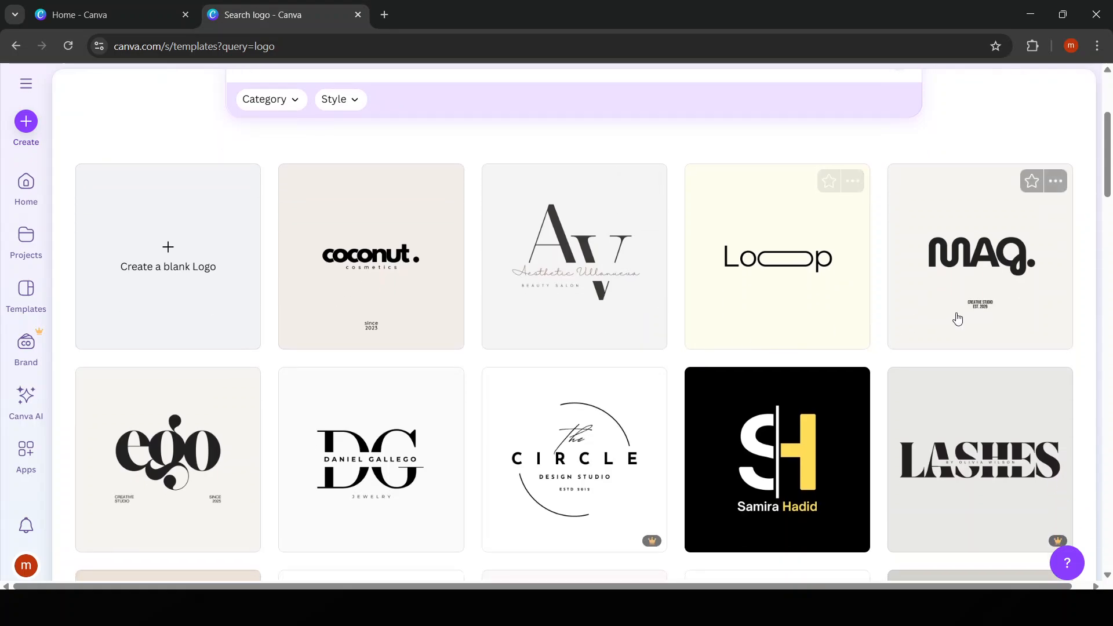
scroll(460, 448, down, 4)
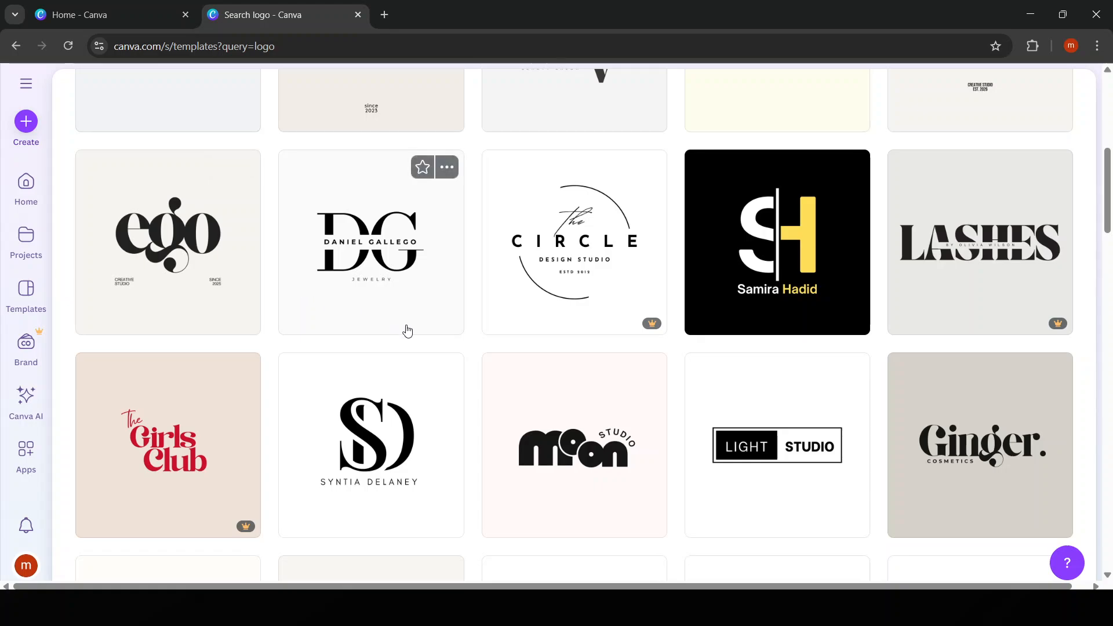
scroll(576, 435, down, 1)
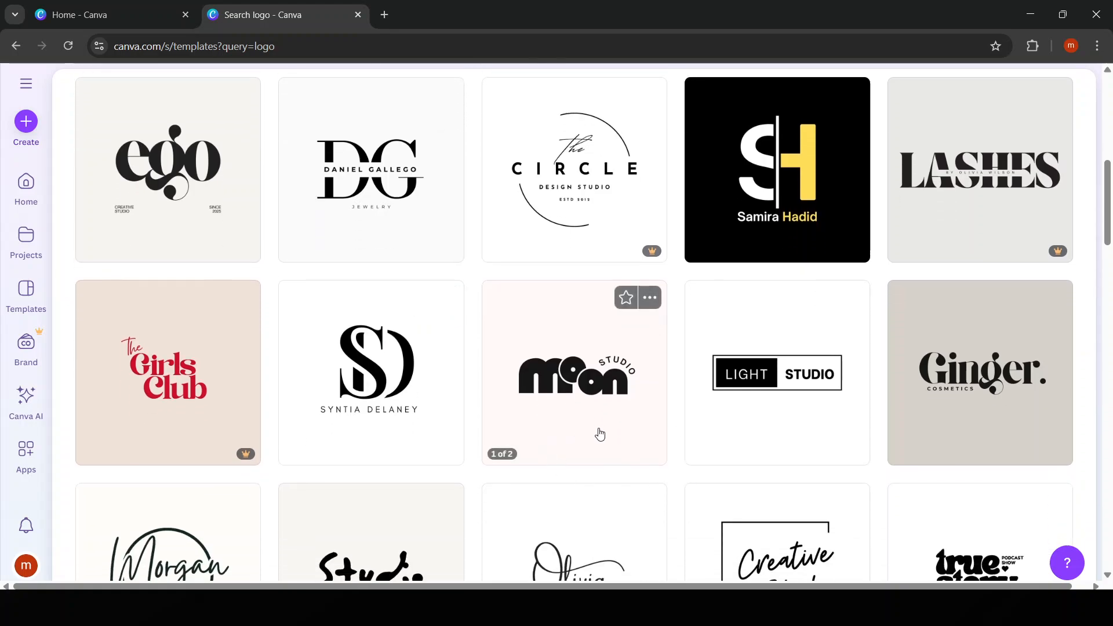
scroll(580, 438, down, 3)
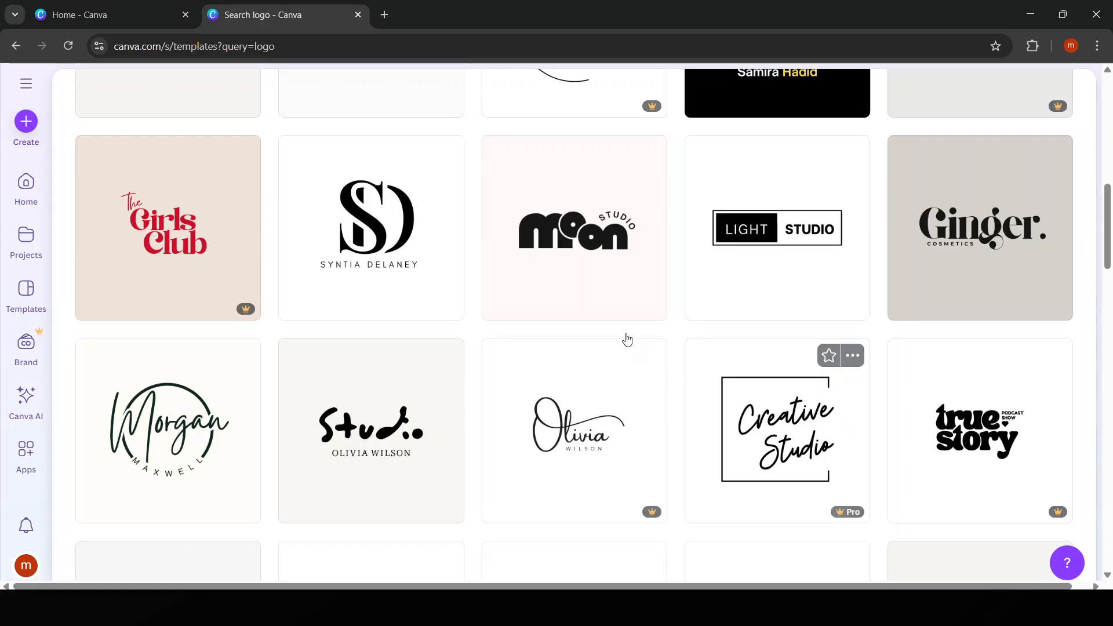
click(611, 280)
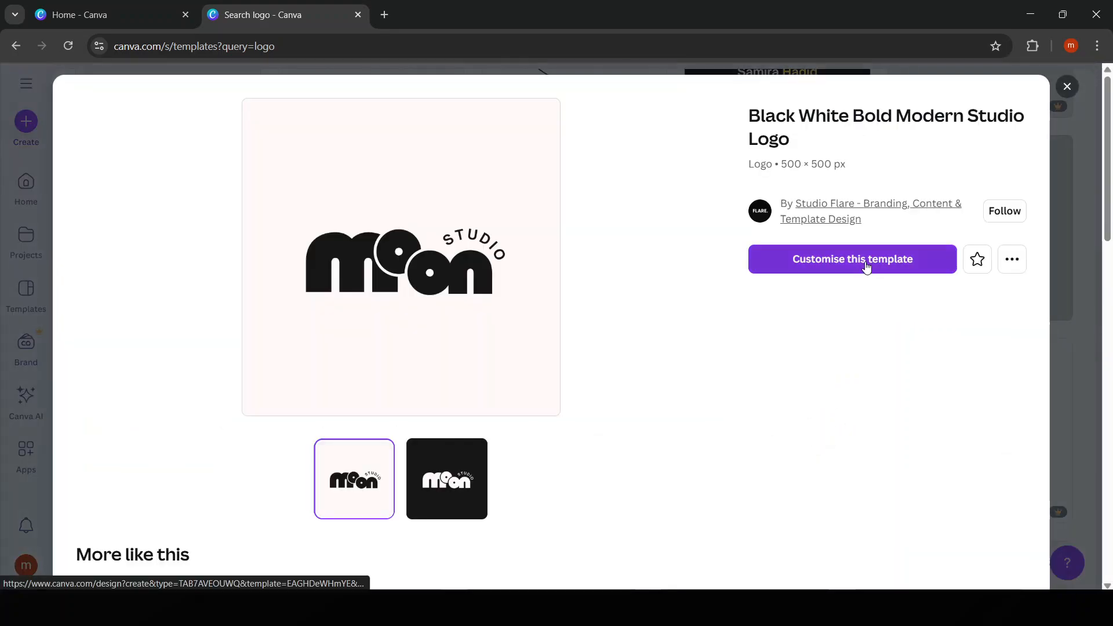
click(866, 264)
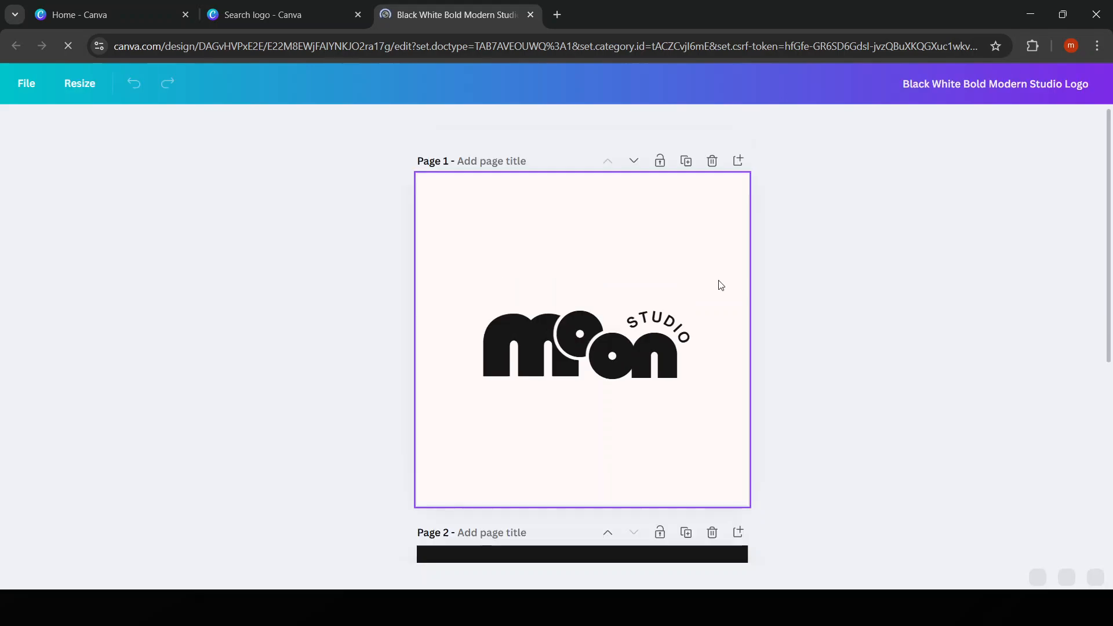
Examine both pages of the logo template and the separate text elements that make up the dark version on page 2
scroll(722, 289, down, 5)
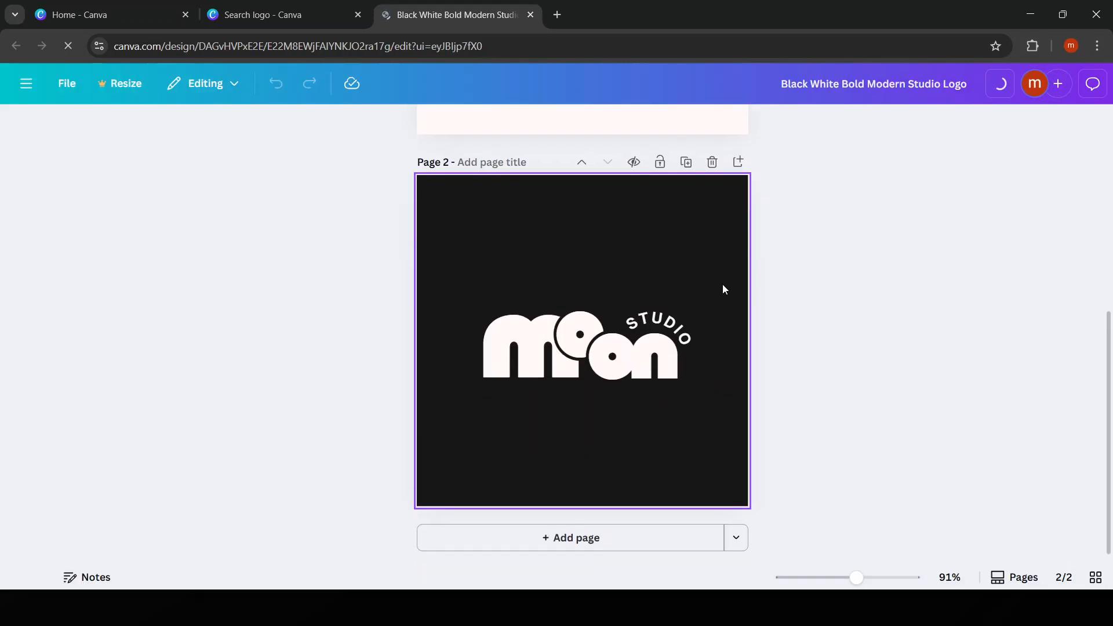
scroll(723, 285, down, 5)
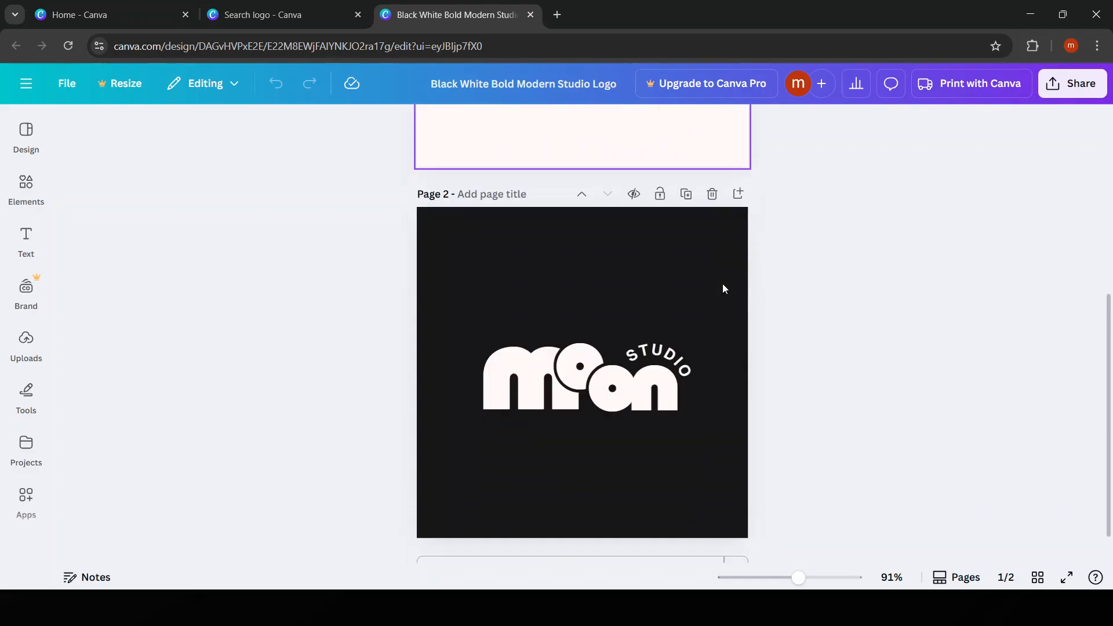
scroll(697, 339, up, 1)
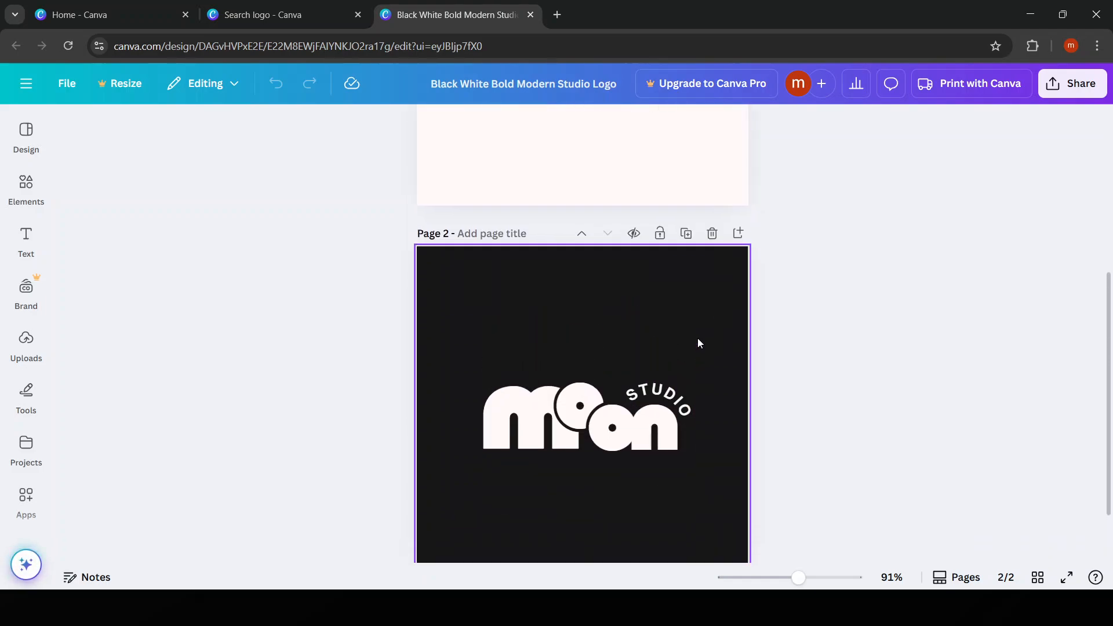
click(654, 399)
click(606, 419)
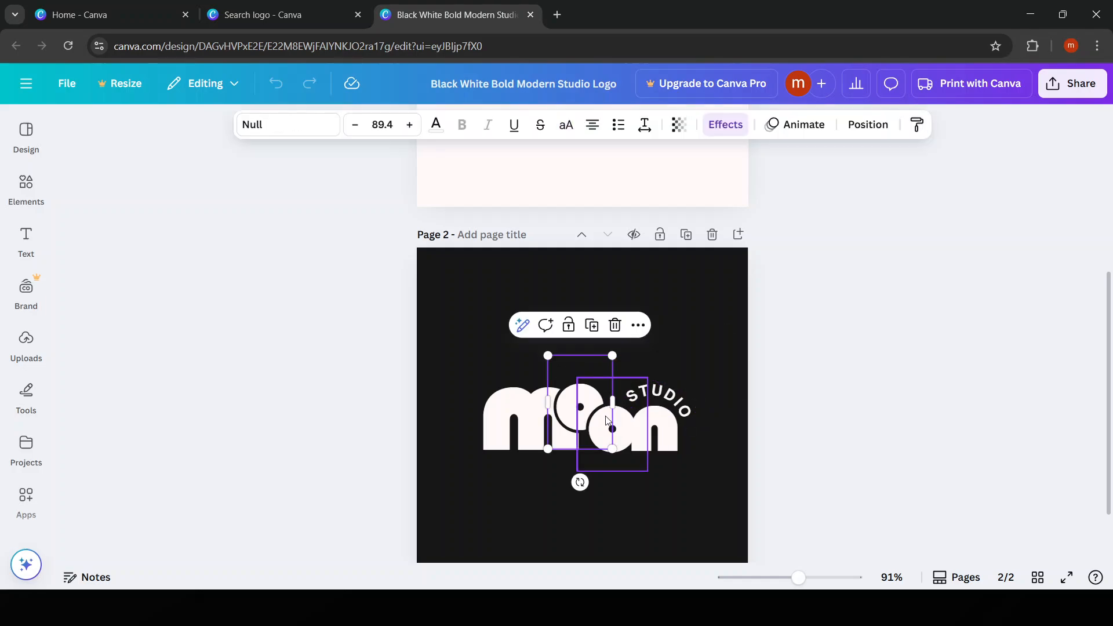
click(661, 434)
click(537, 431)
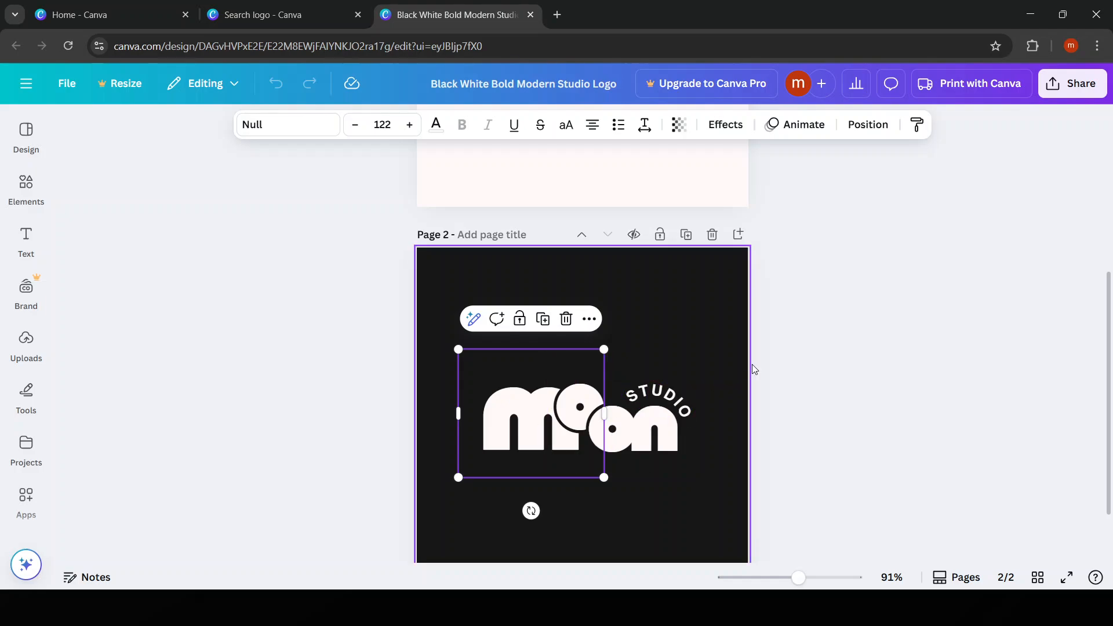
click(884, 341)
scroll(899, 335, up, 4)
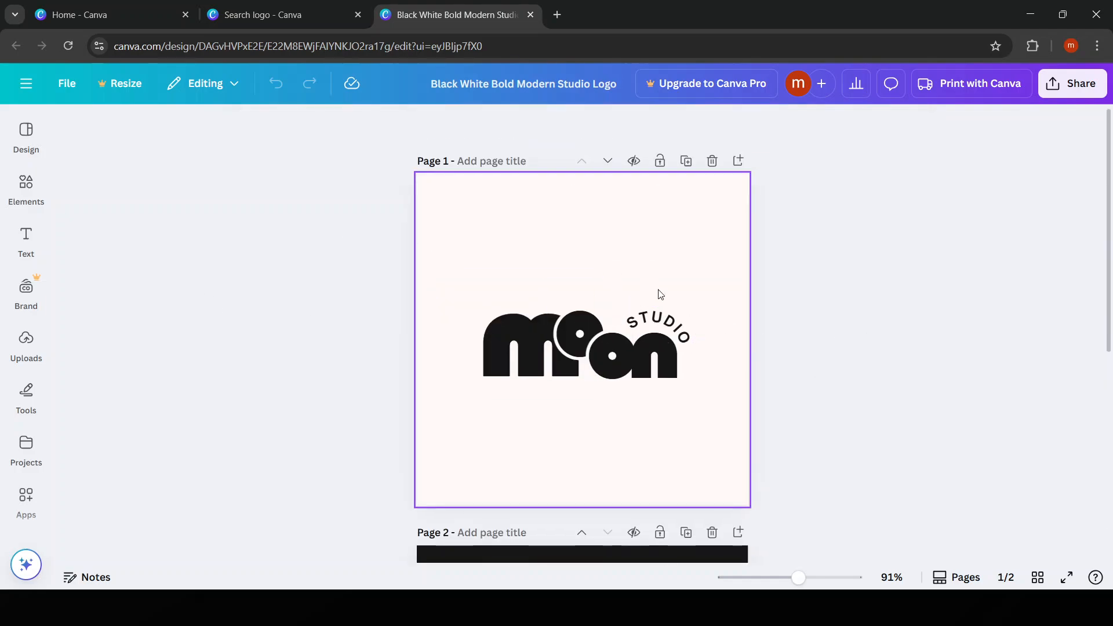
Try dark grey #171616 as the page 1 background, and restore the light document colour
click(489, 432)
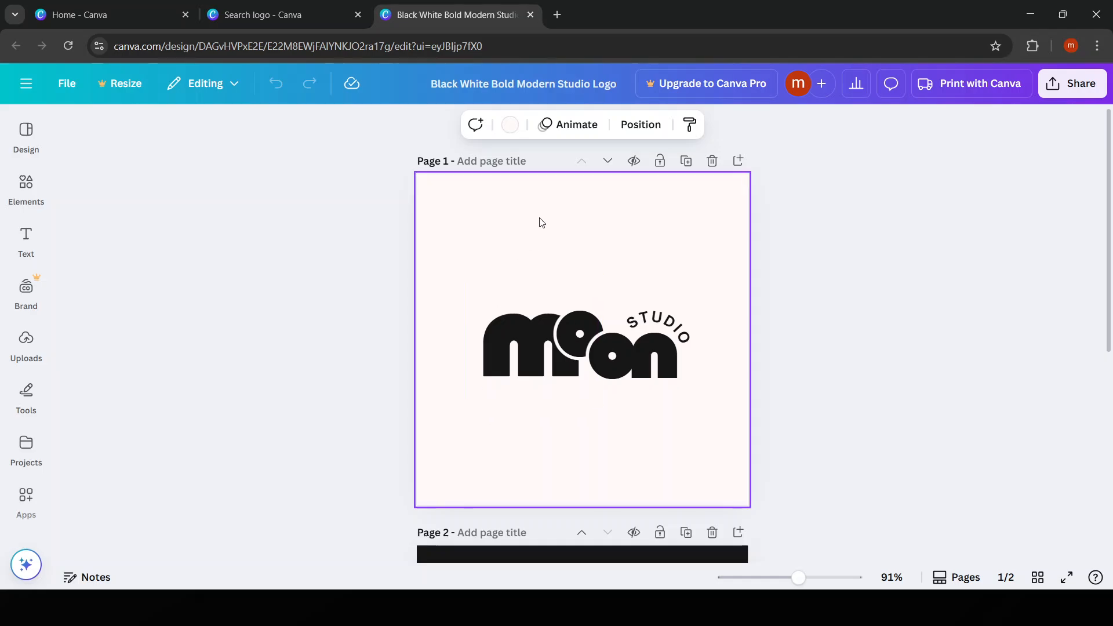
click(511, 126)
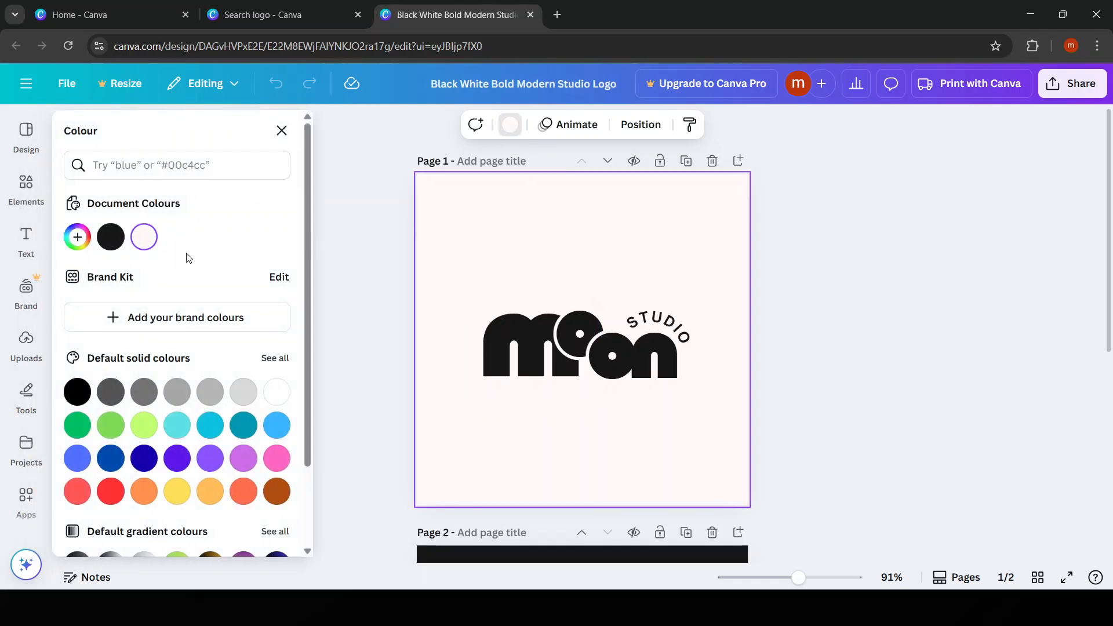
click(103, 240)
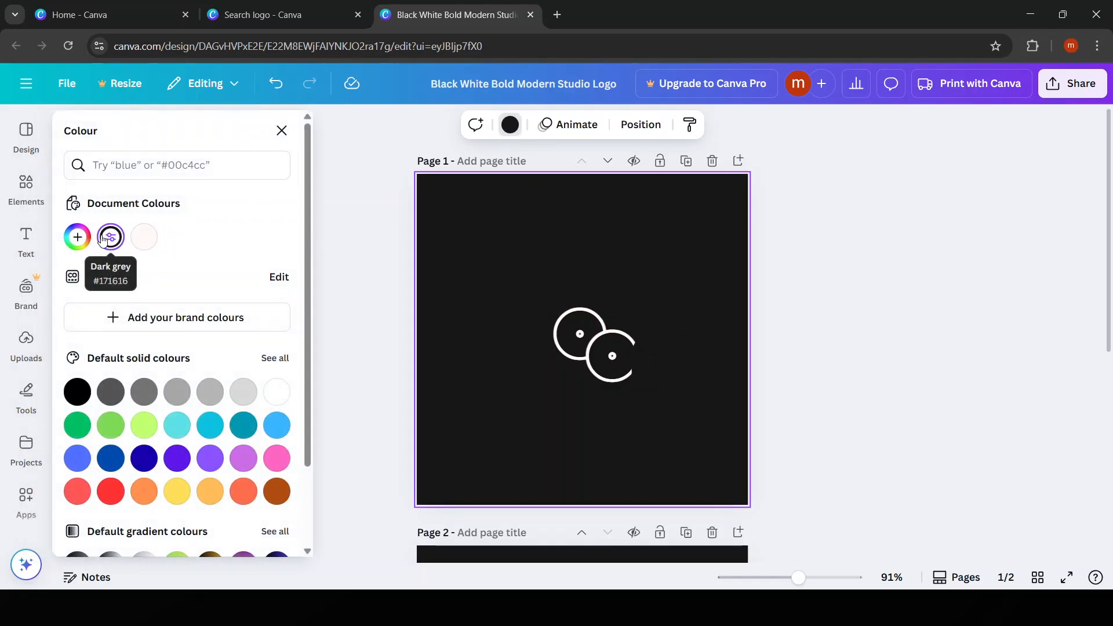
click(144, 238)
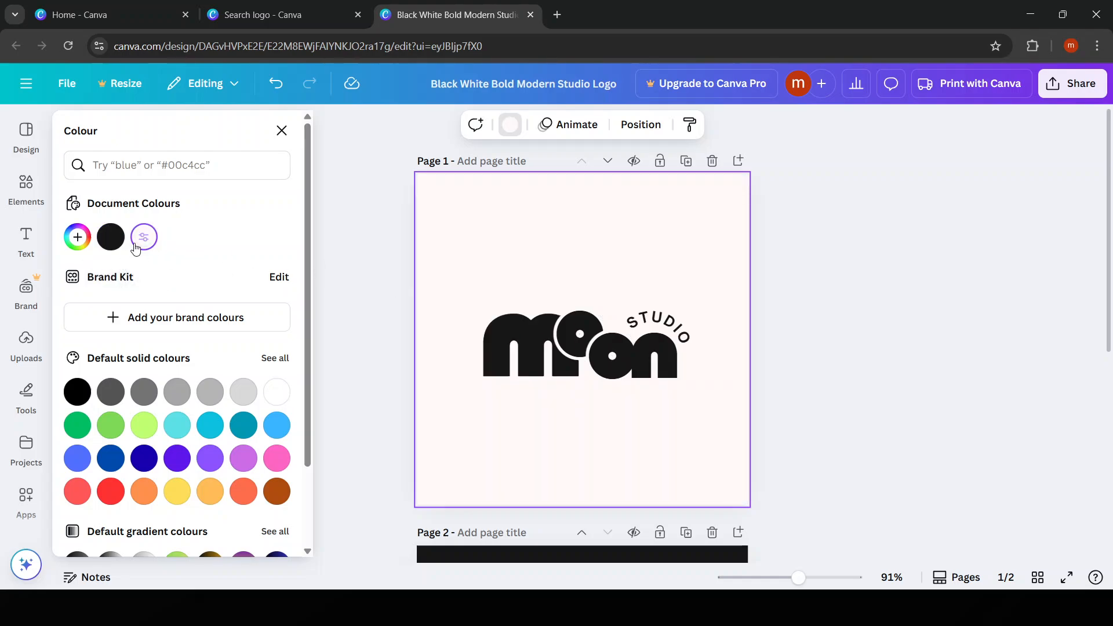
click(844, 330)
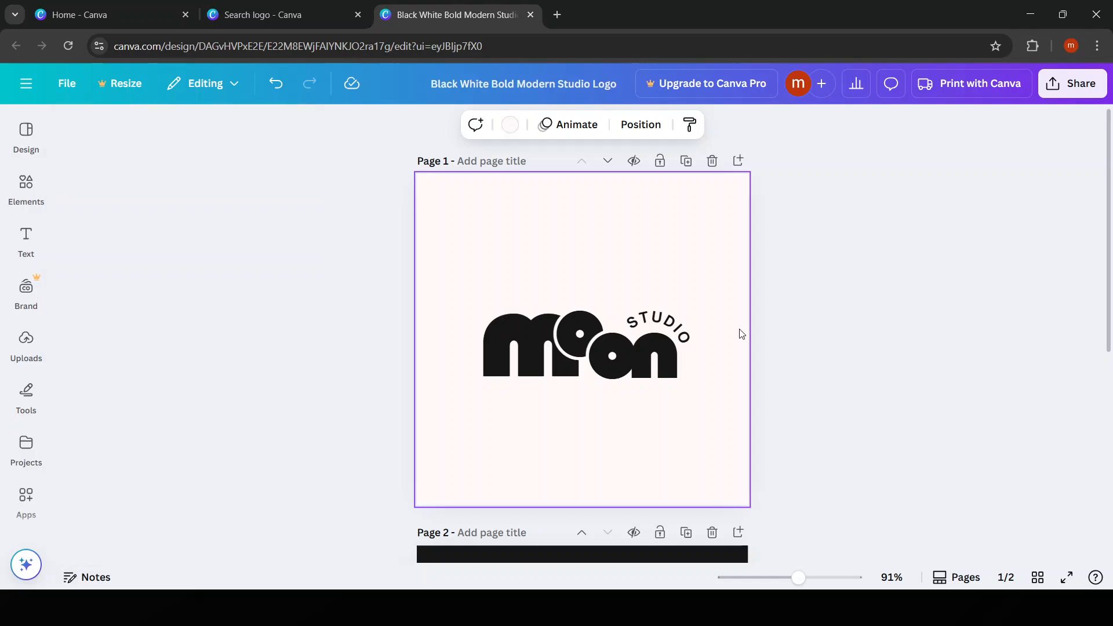
Delete the curved STUDIO text from the logo on page 1
click(26, 185)
click(26, 145)
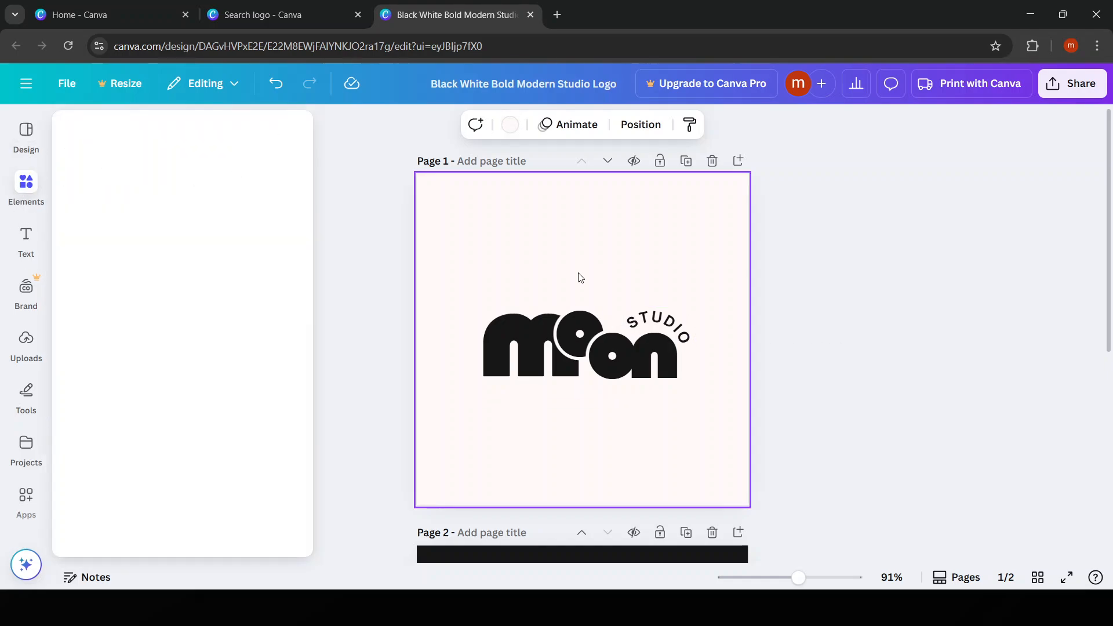
click(668, 325)
key(Delete)
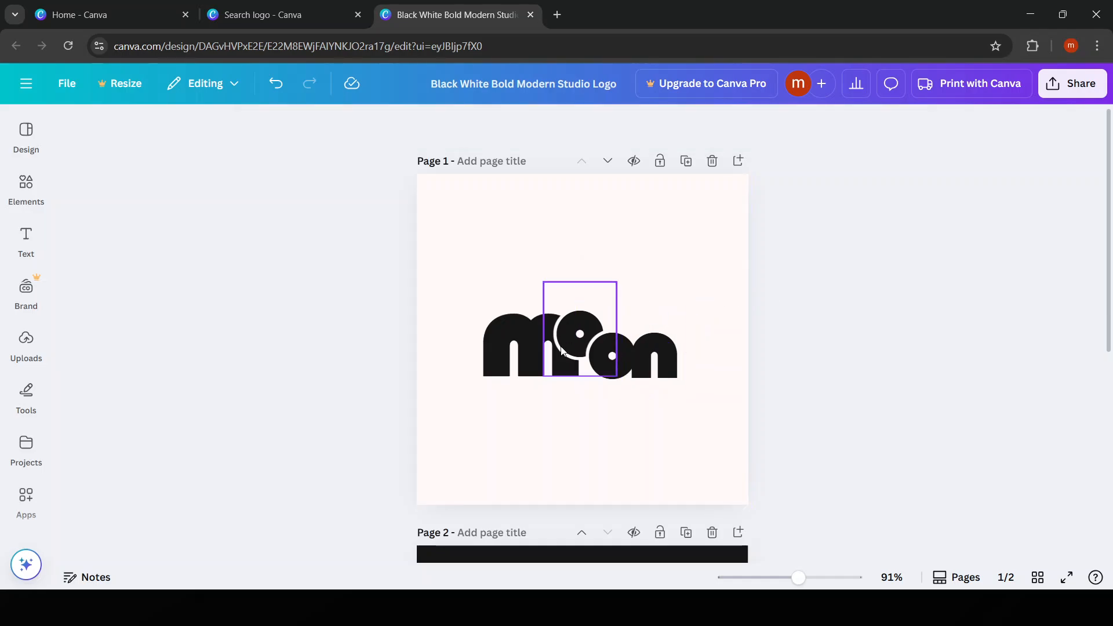
Add a text box reading "MINE" above the moon wordmark on page 1
click(25, 241)
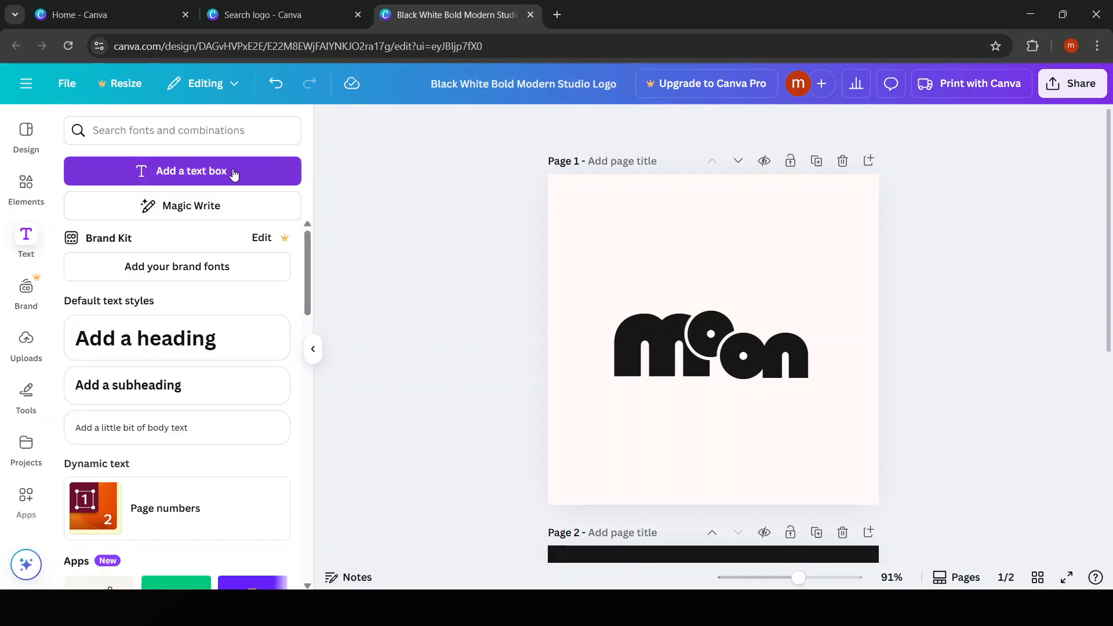
click(250, 170)
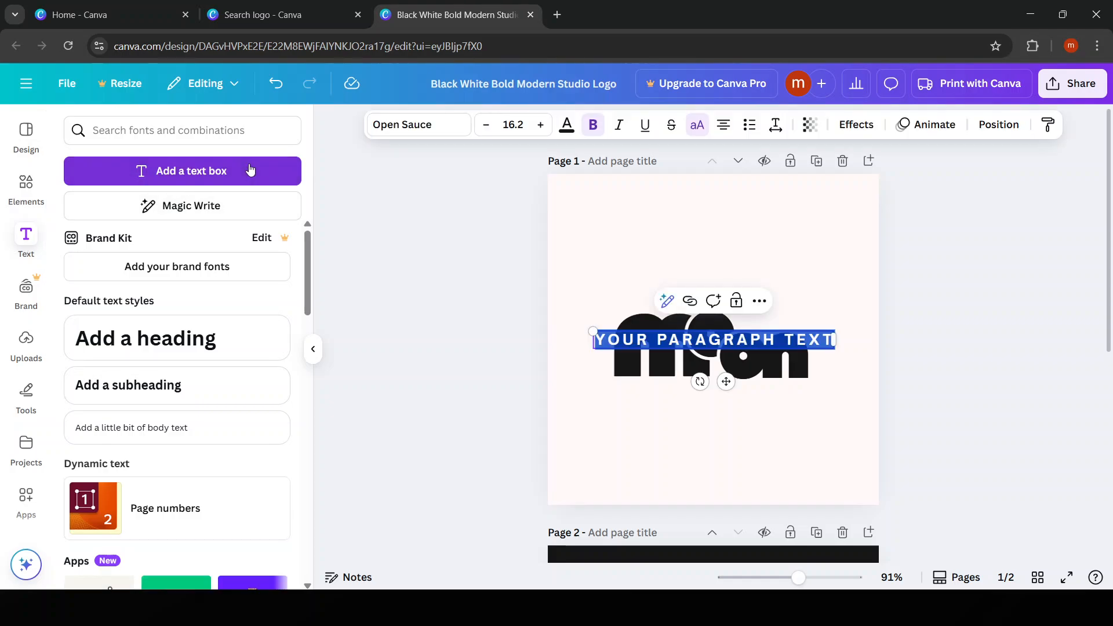
double_click(740, 338)
click(832, 334)
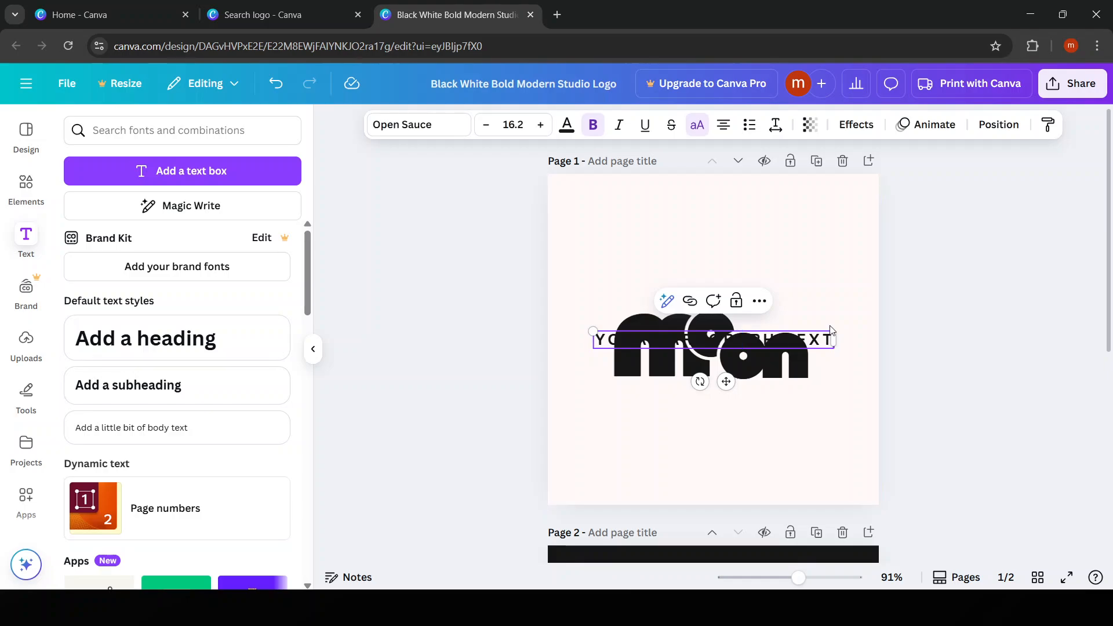
drag(725, 383, 734, 297)
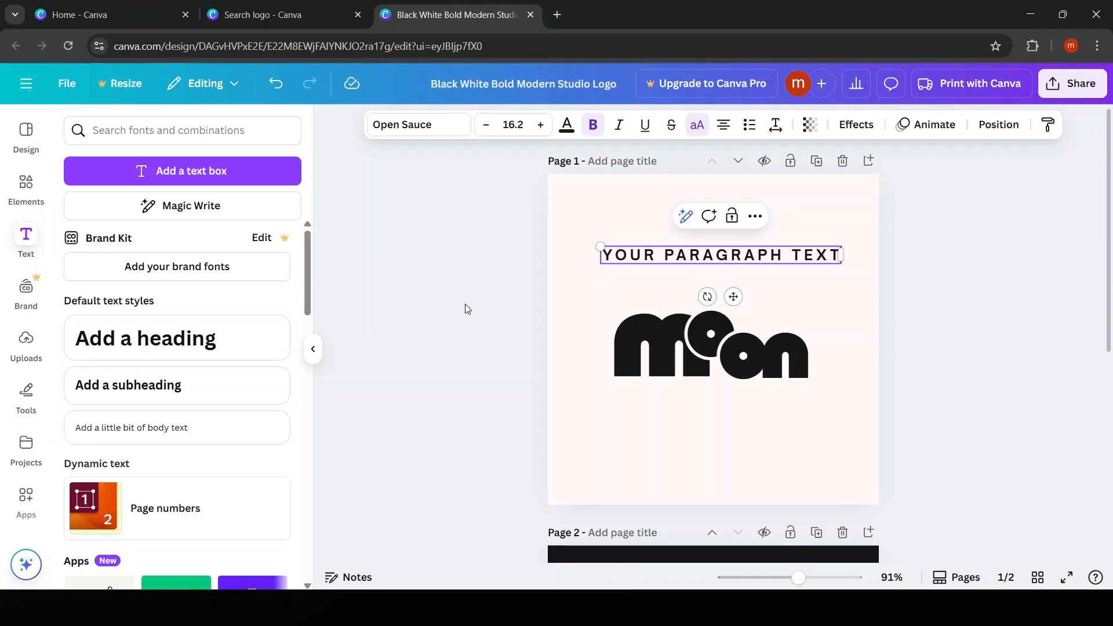
triple_click(684, 248)
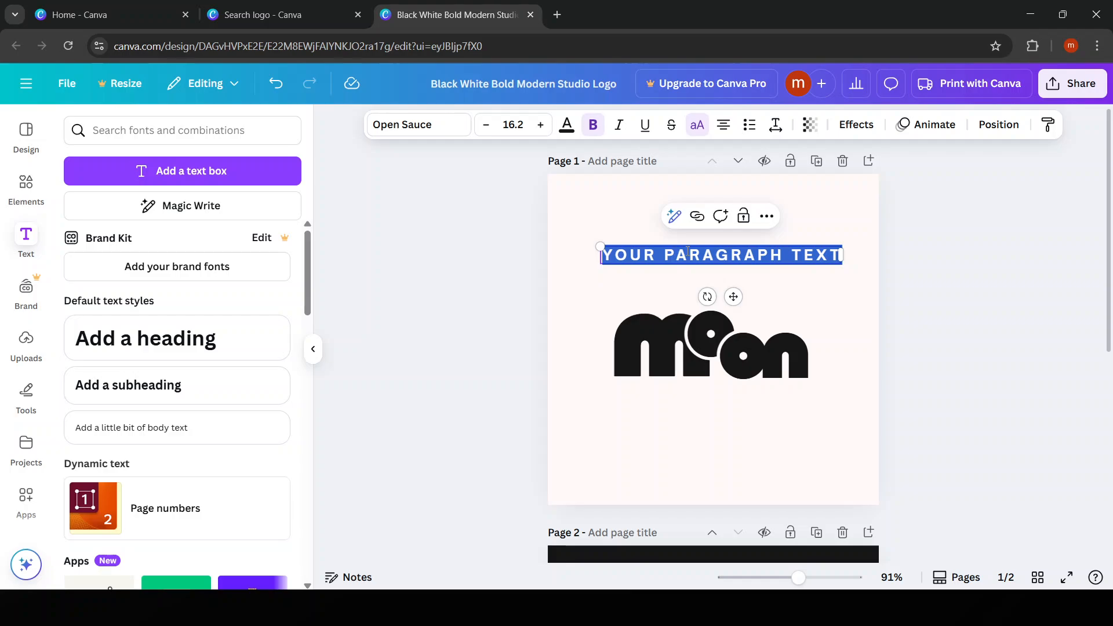
text(MINE)
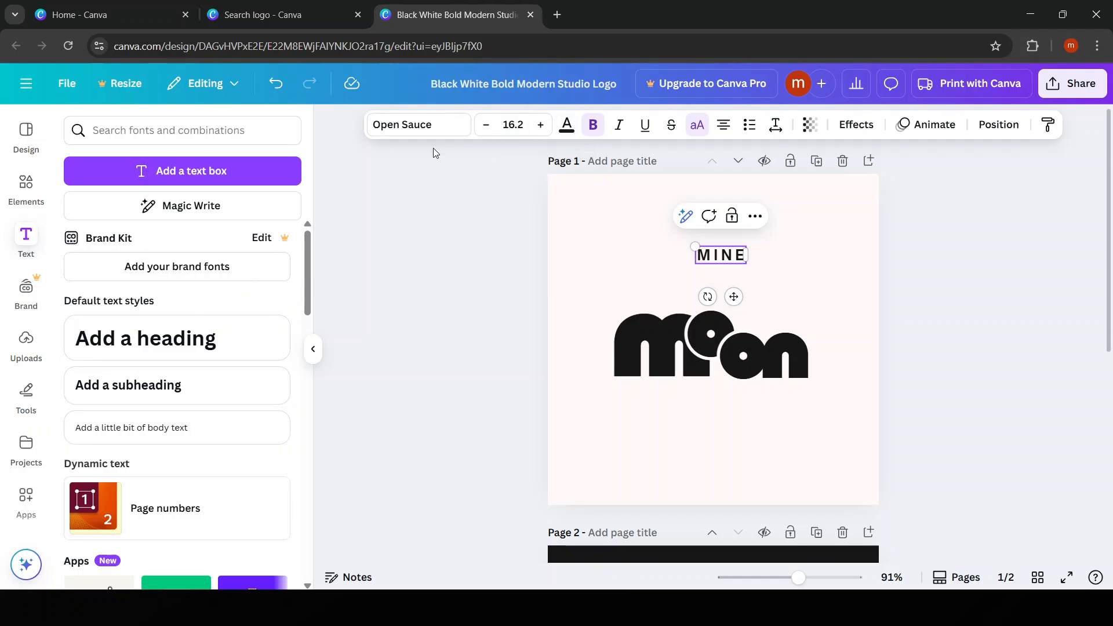
click(427, 125)
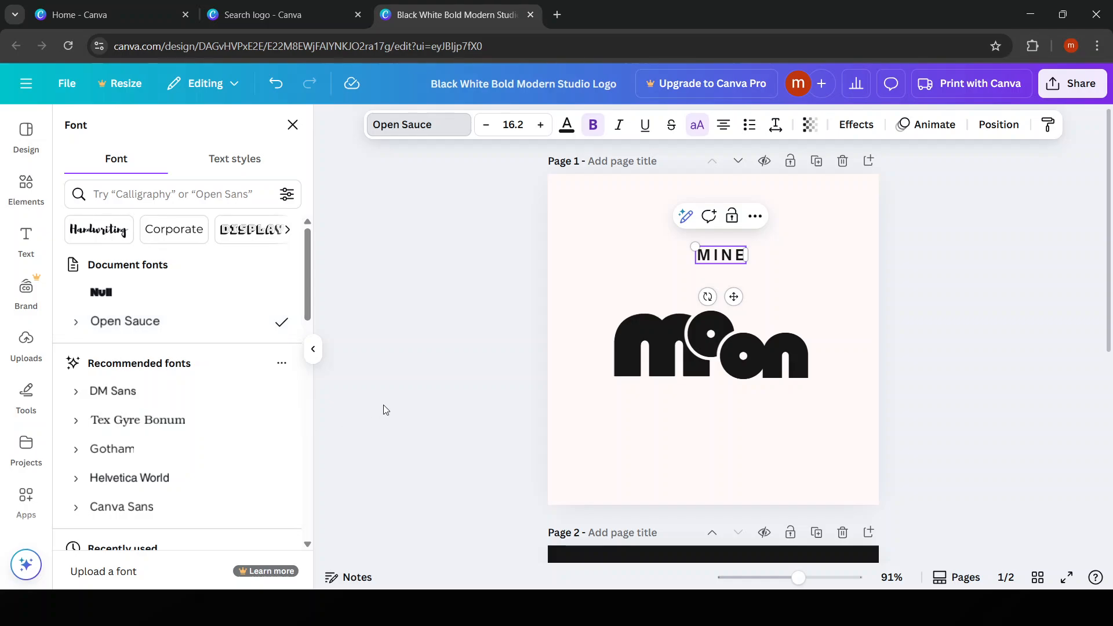
click(510, 259)
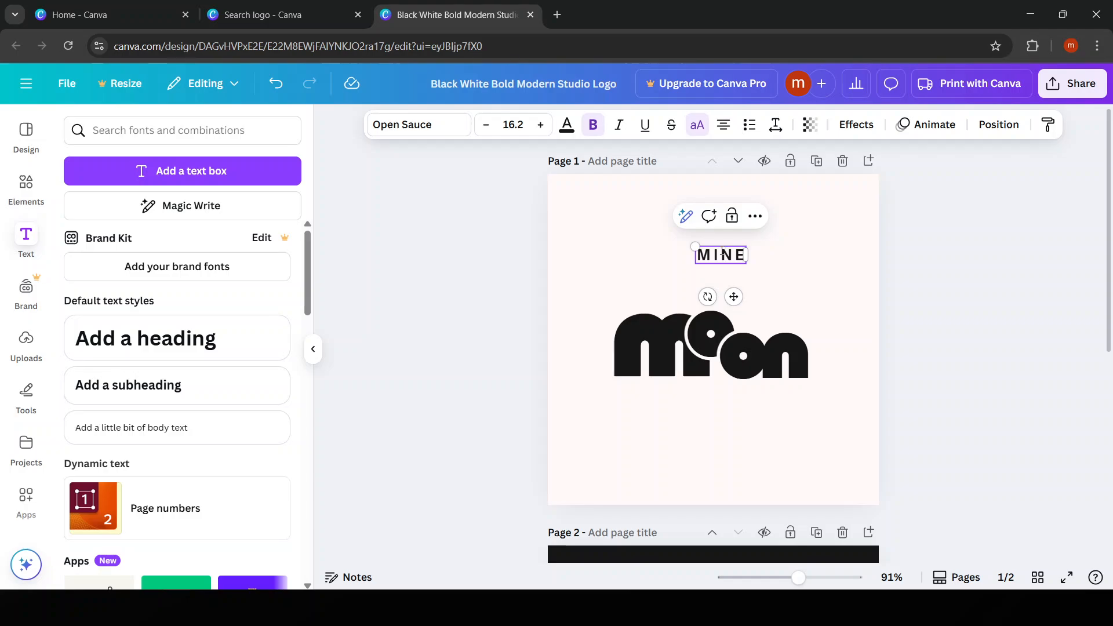
click(438, 359)
Delete the curved STUDIO text from the dark logo on page 2
scroll(1055, 411, down, 2)
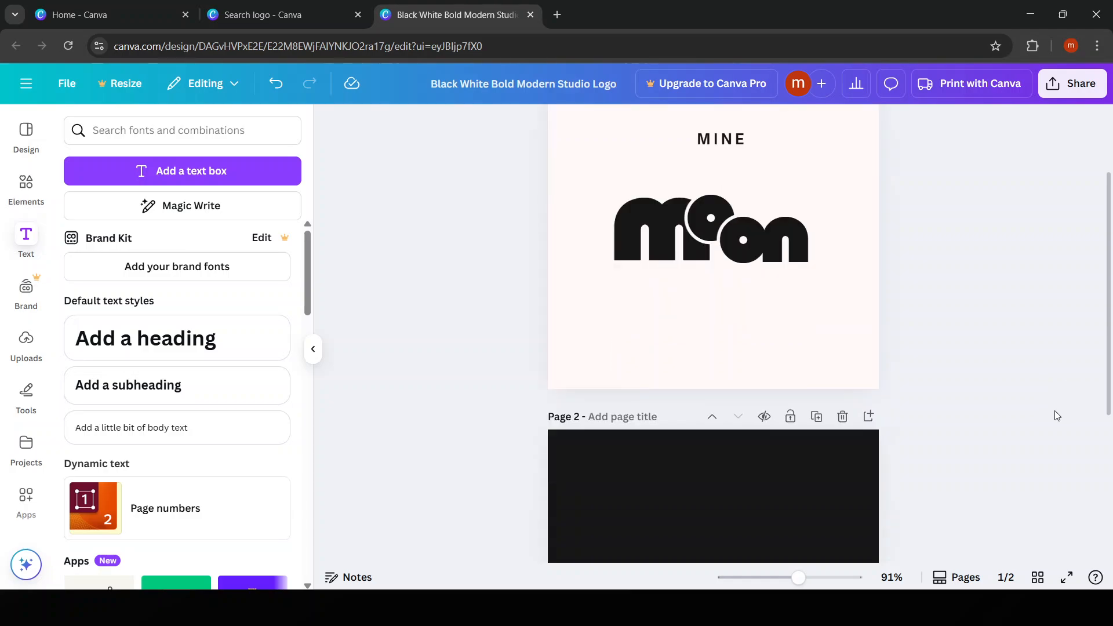
scroll(1038, 406, down, 2)
scroll(1006, 418, up, 4)
scroll(905, 440, down, 6)
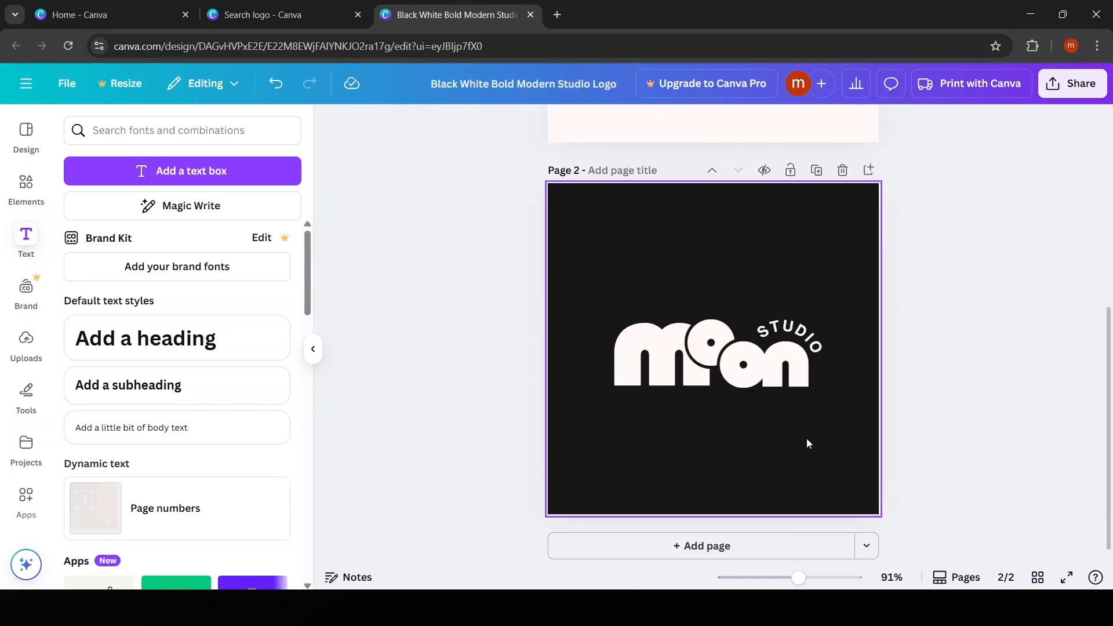
click(800, 348)
key(Delete)
Open the background colour choices for page 1
scroll(937, 348, up, 6)
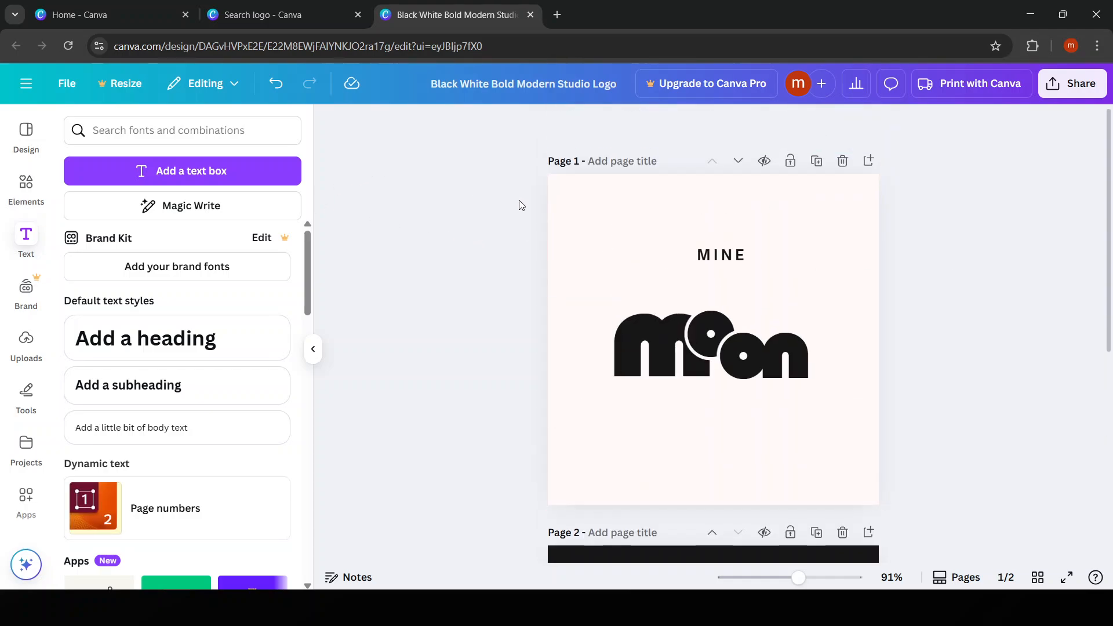
click(580, 249)
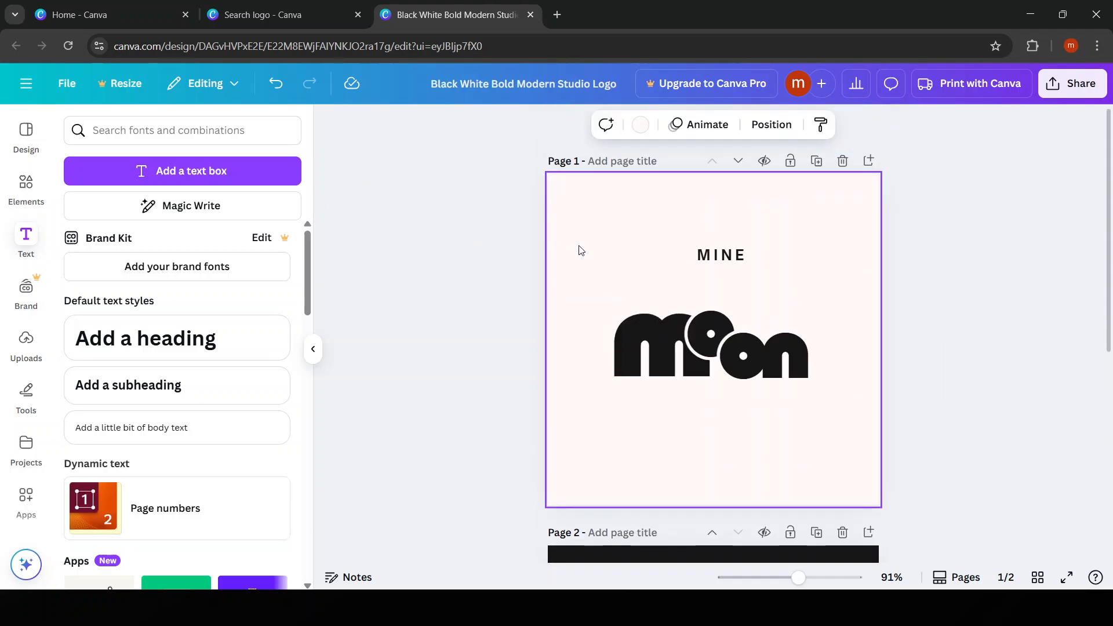
click(313, 349)
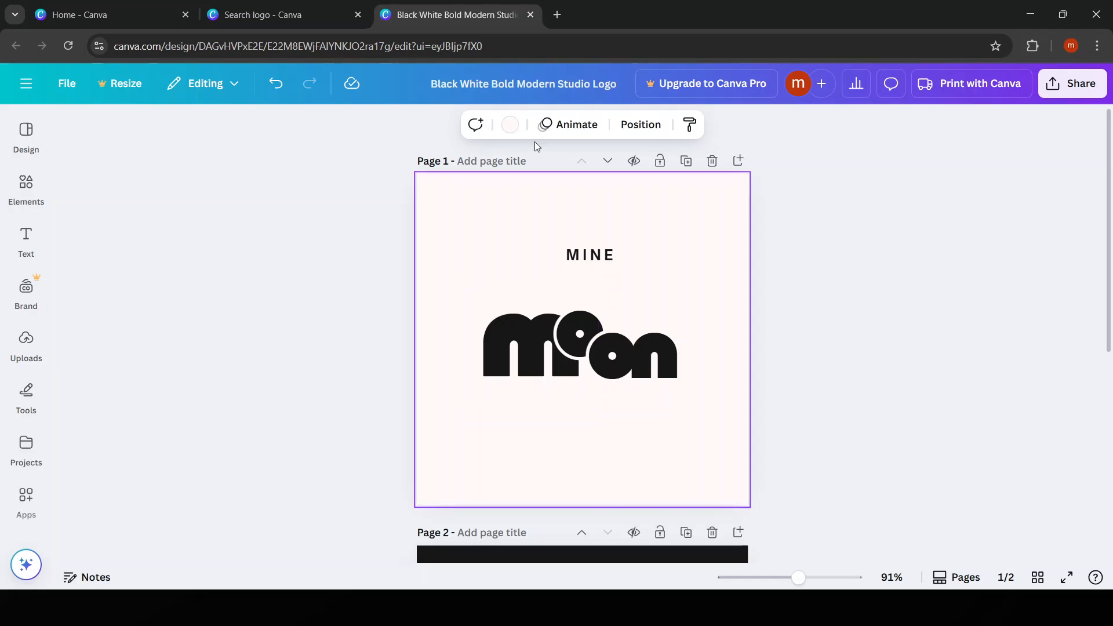
click(511, 125)
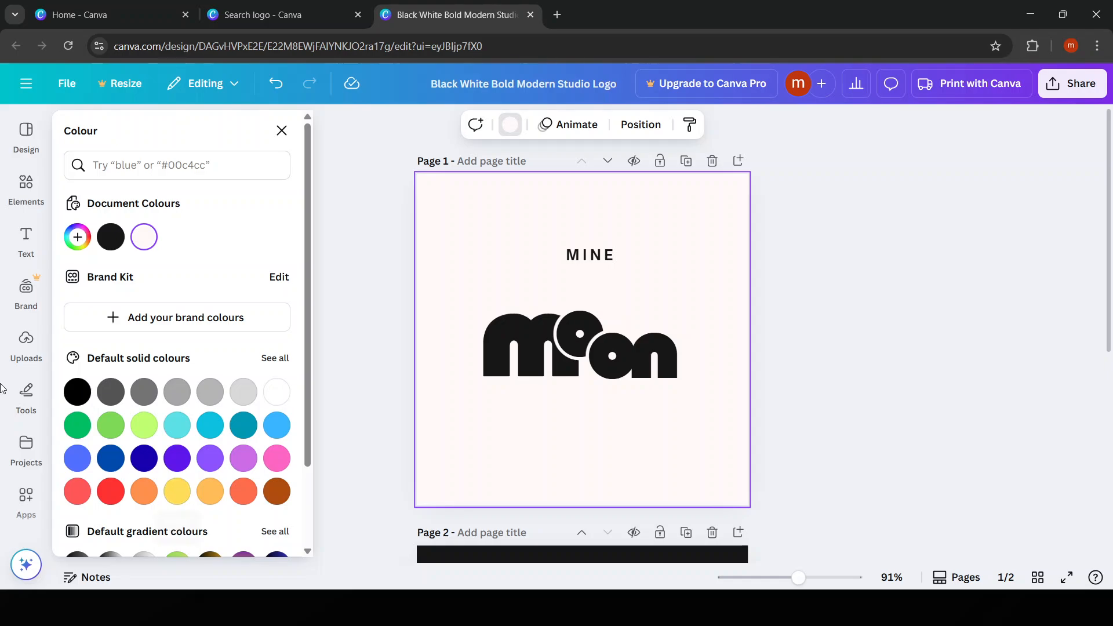
Search the design elements for "blog icon"
click(17, 195)
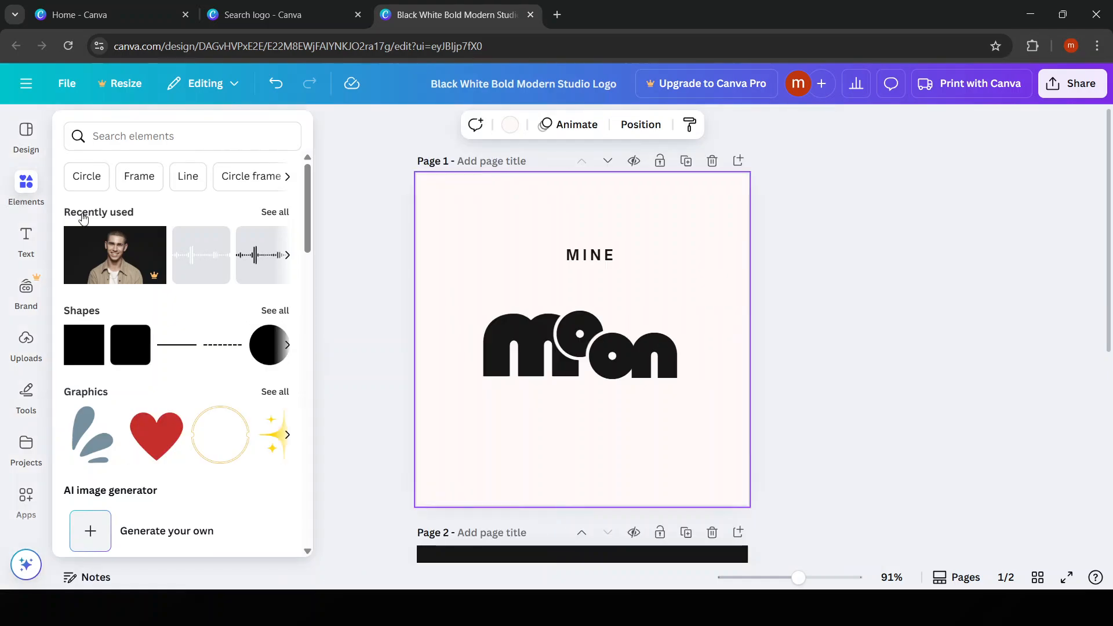
click(149, 135)
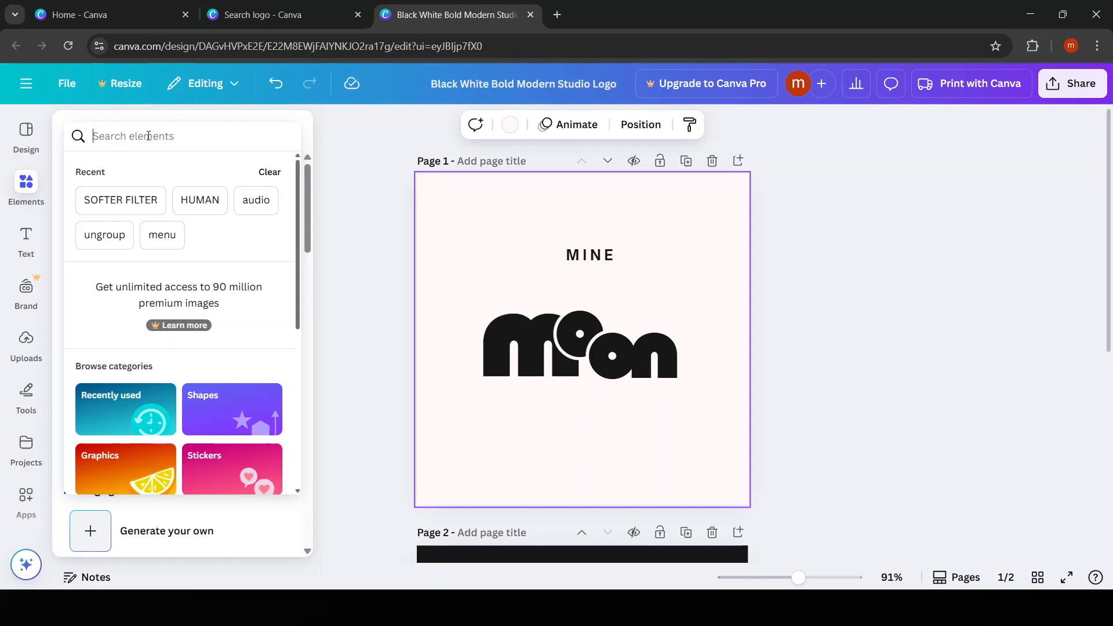
text(bloh)
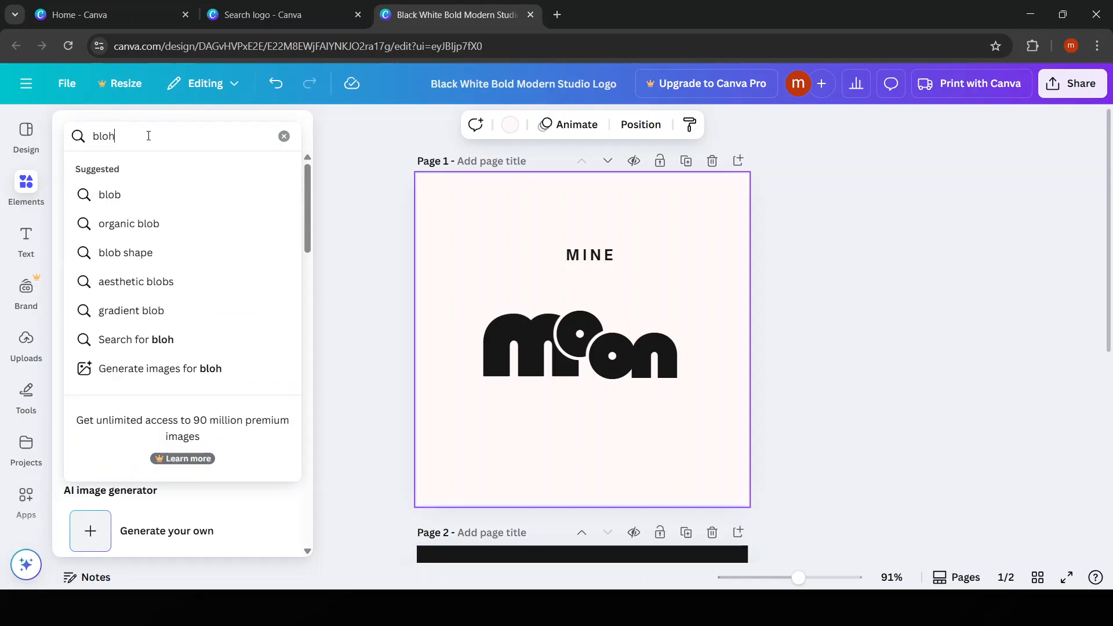
key(BackSpace)
text(g)
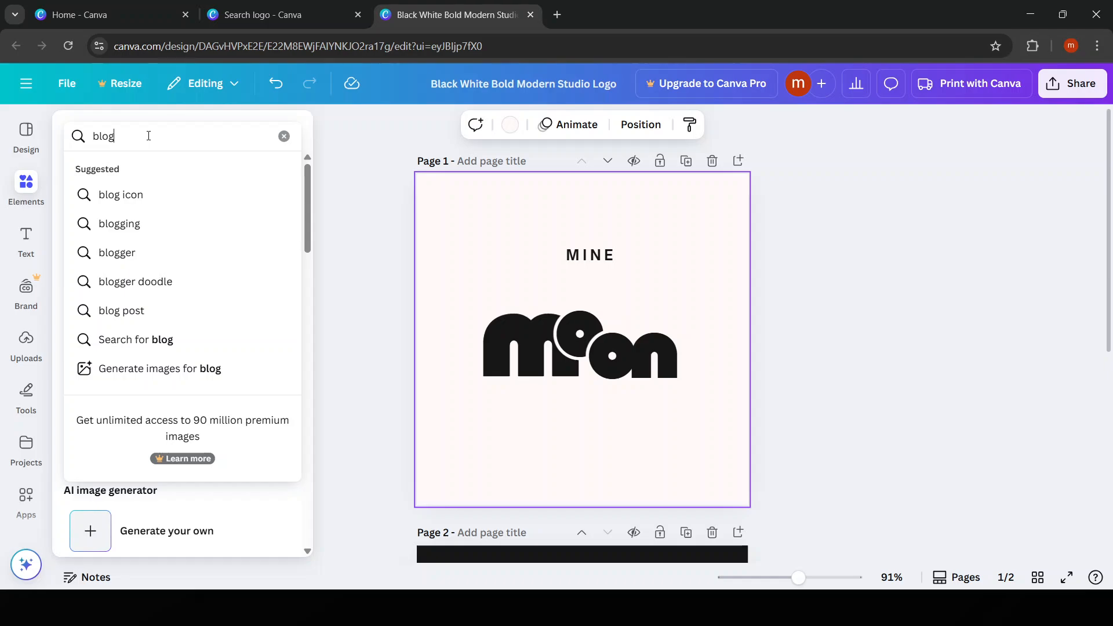
click(164, 195)
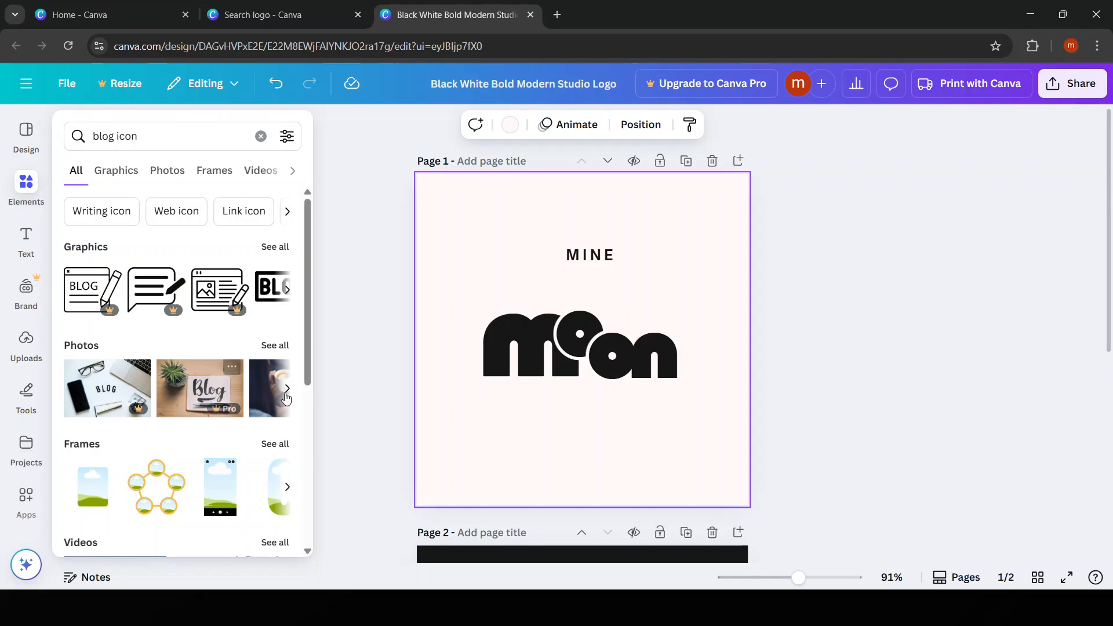
Add the BLOG webpage graphic with gear and pencil to page 1, shrunk and placed just above the "on" of the moon wordmark
click(287, 298)
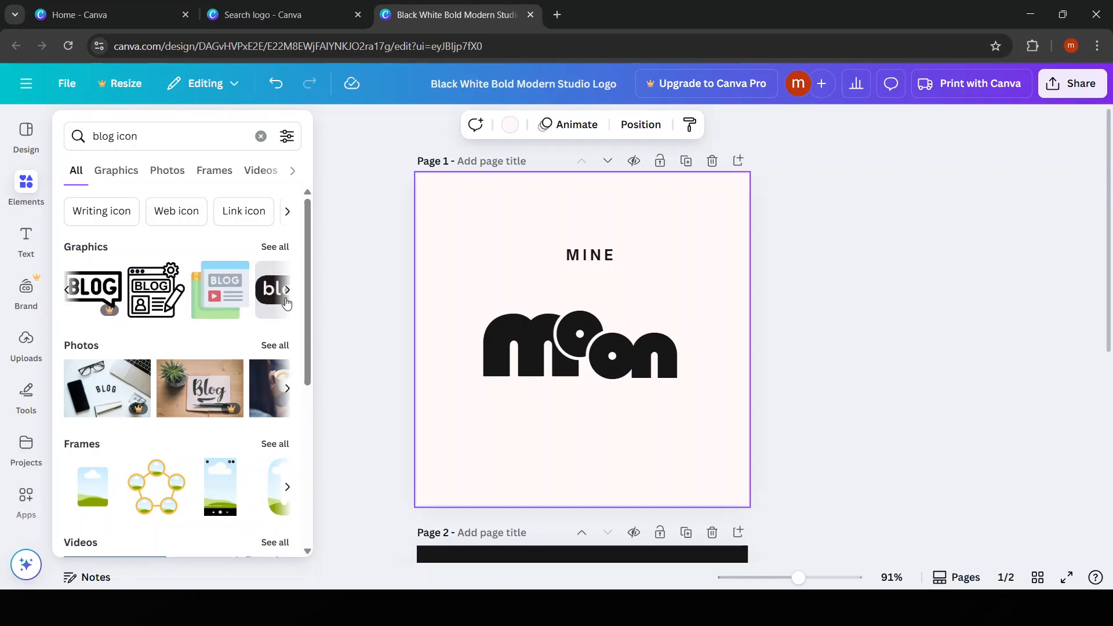
drag(164, 289, 575, 446)
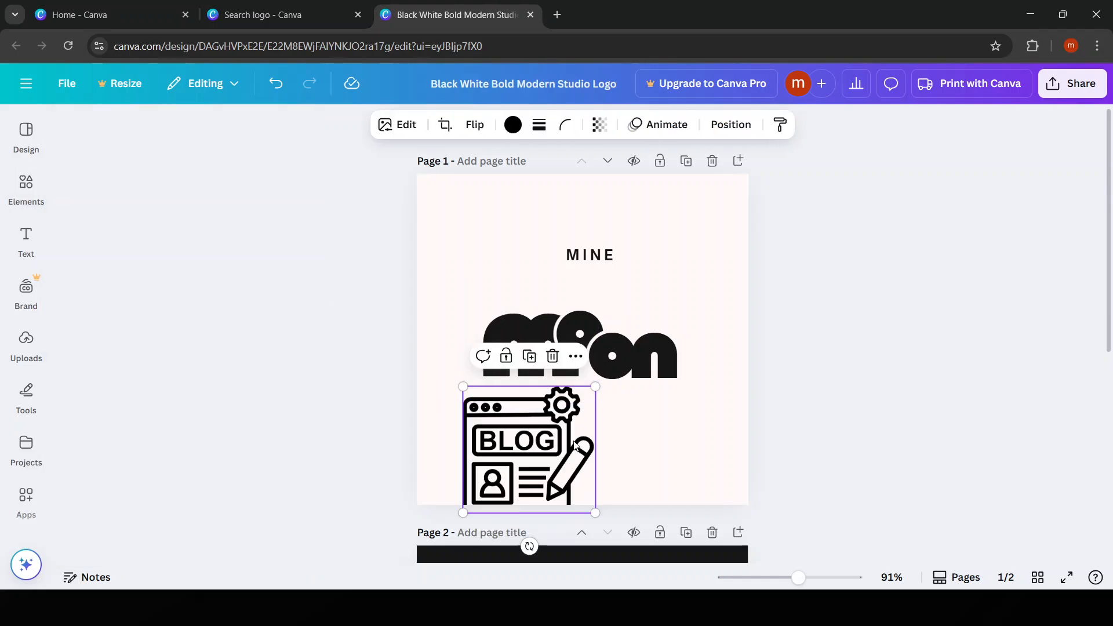
drag(595, 512, 635, 299)
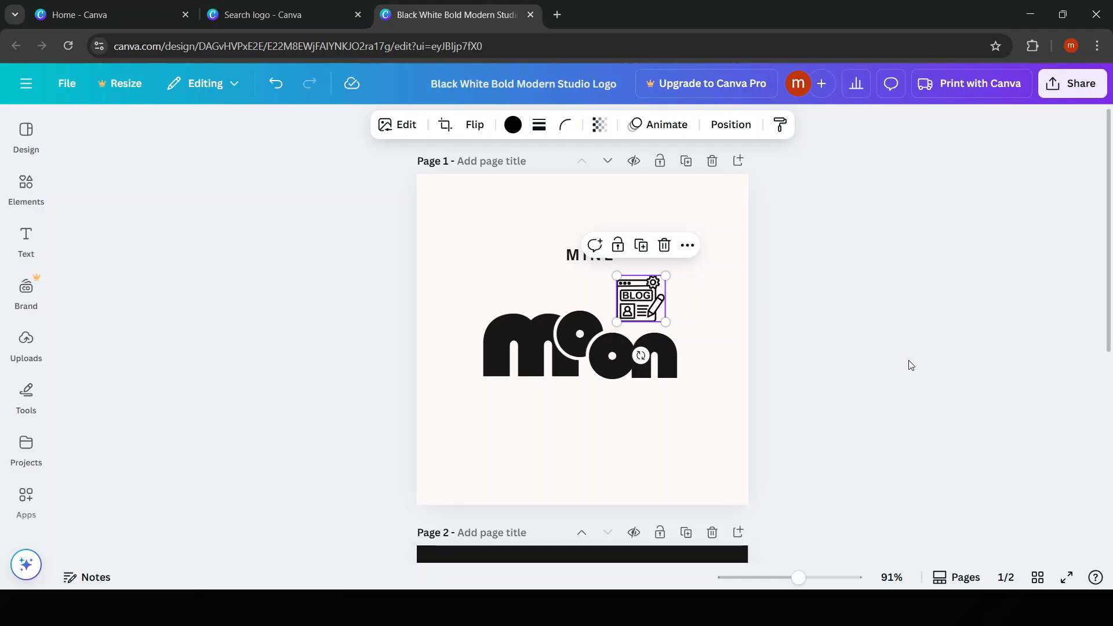